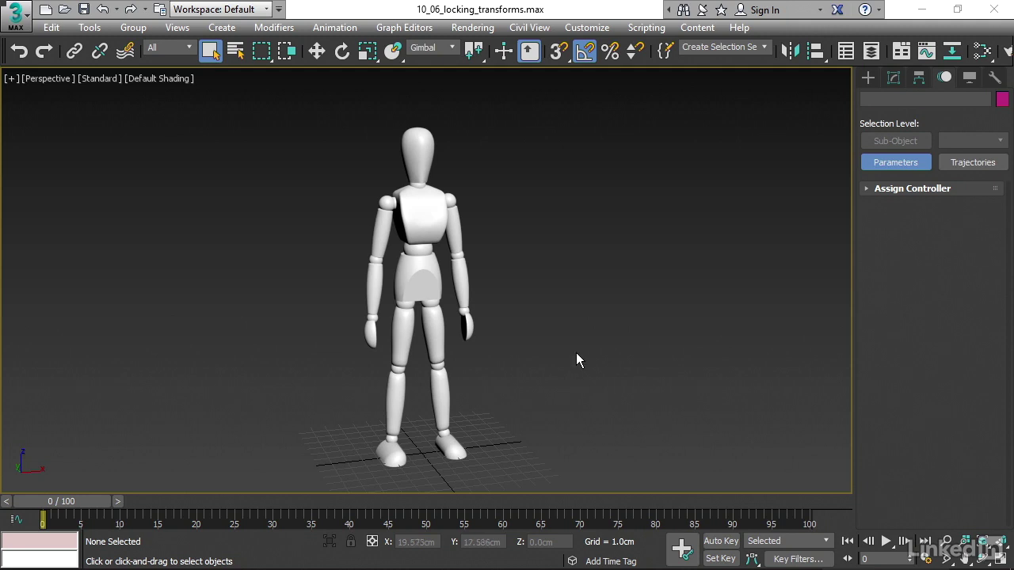
# Try rotating the mannequin's right forearm about its gimbal X axis and undo the rotation.
pyautogui.click(368, 290)
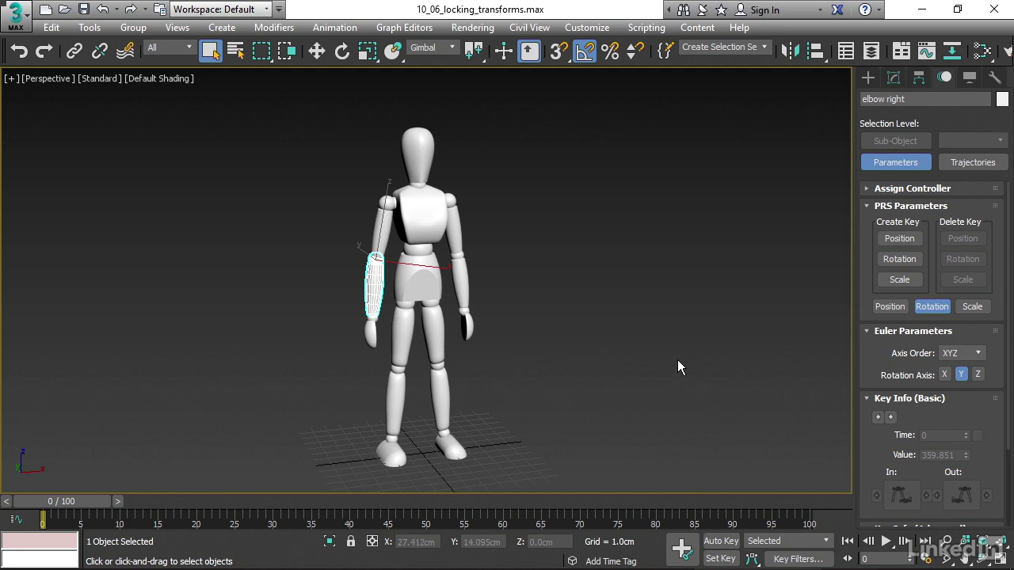
pyautogui.keyDown('alt'); pyautogui.moveTo(609, 356); pyautogui.dragTo(638, 374, button='middle'); pyautogui.keyUp('alt')
pyautogui.moveTo(375, 304); pyautogui.dragTo(470, 317, button='middle')
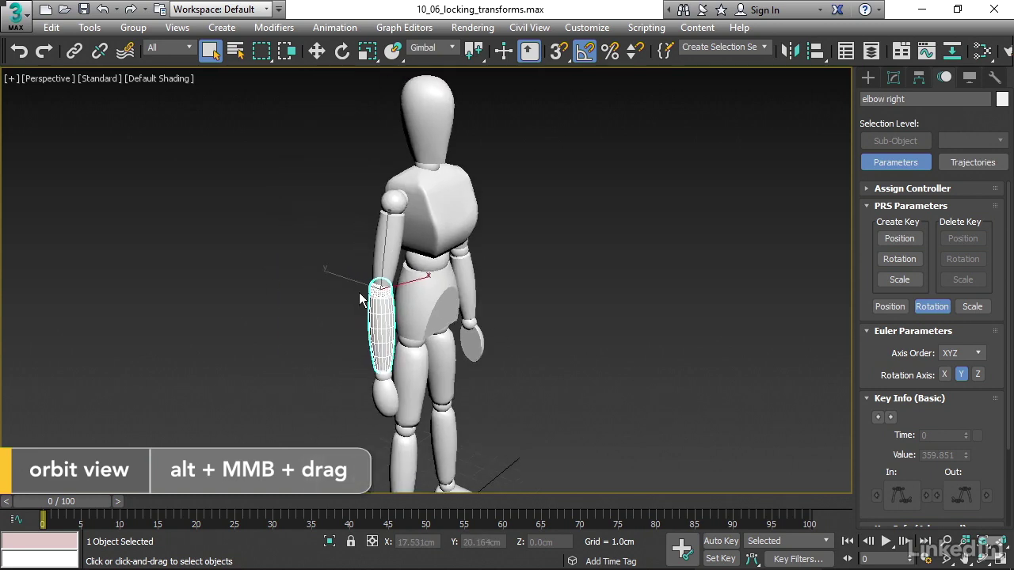
pyautogui.click(342, 52)
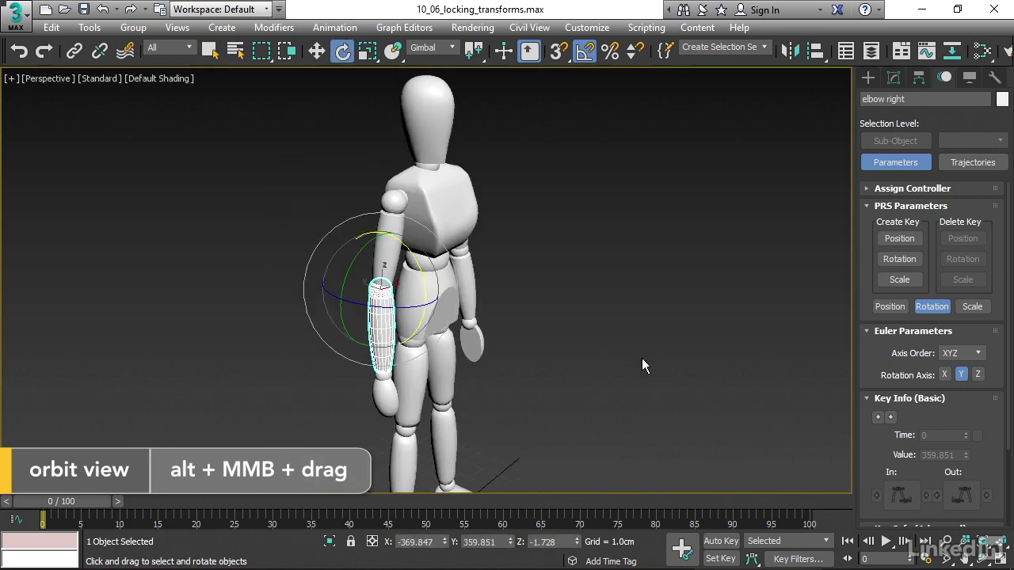
pyautogui.moveTo(636, 361); pyautogui.dragTo(640, 364, button='middle')
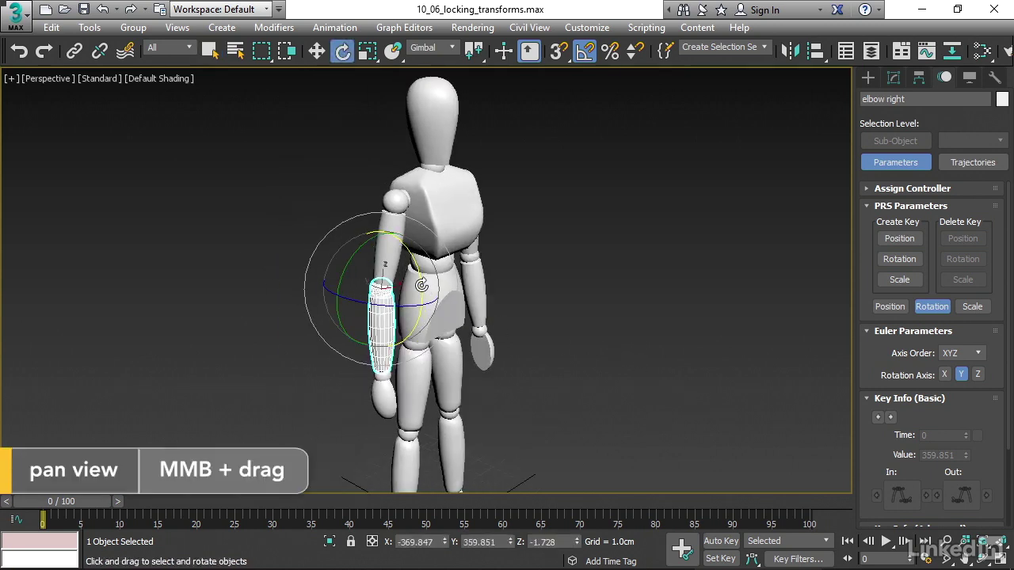
pyautogui.moveTo(422, 283); pyautogui.dragTo(423, 219)
pyautogui.hotkey('ctrl', 'z')
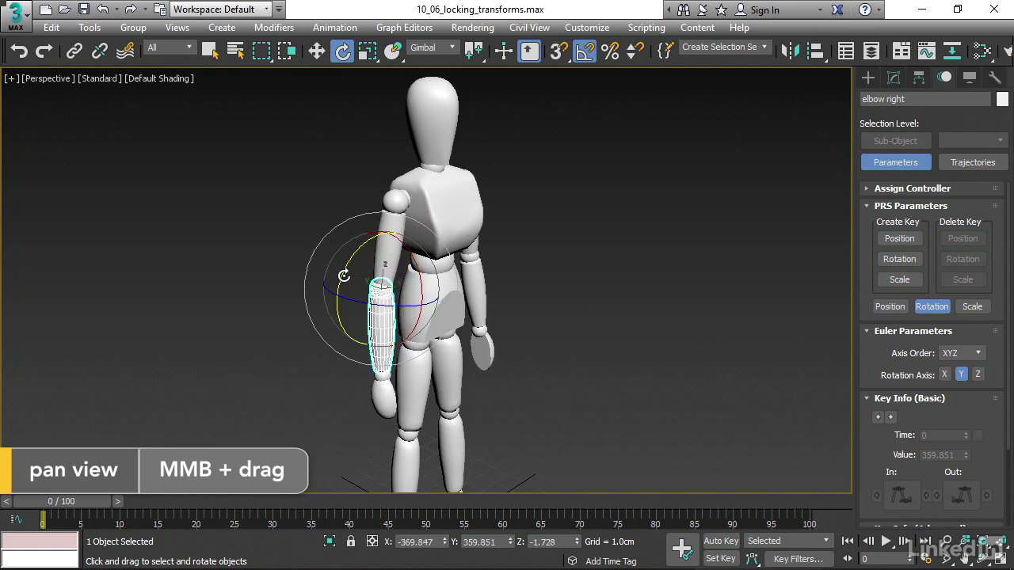
# Try rotating the right forearm 80 degrees about its Y axis and also about its Z axis, undoing each rotation.
pyautogui.moveTo(344, 269); pyautogui.dragTo(373, 215)
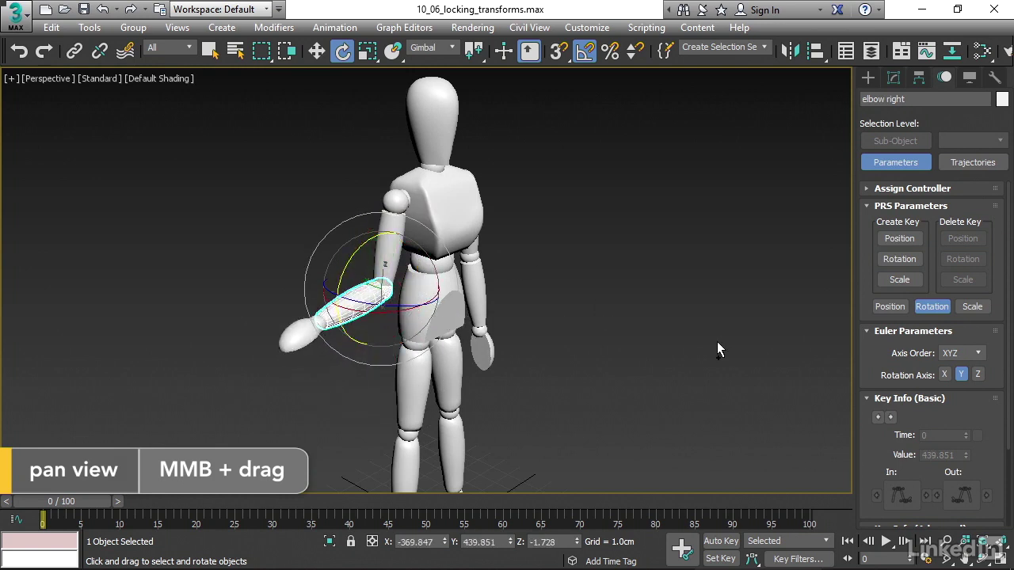
pyautogui.hotkey('ctrl', 'z')
pyautogui.moveTo(403, 305); pyautogui.dragTo(436, 319)
pyautogui.hotkey('ctrl', 'z')
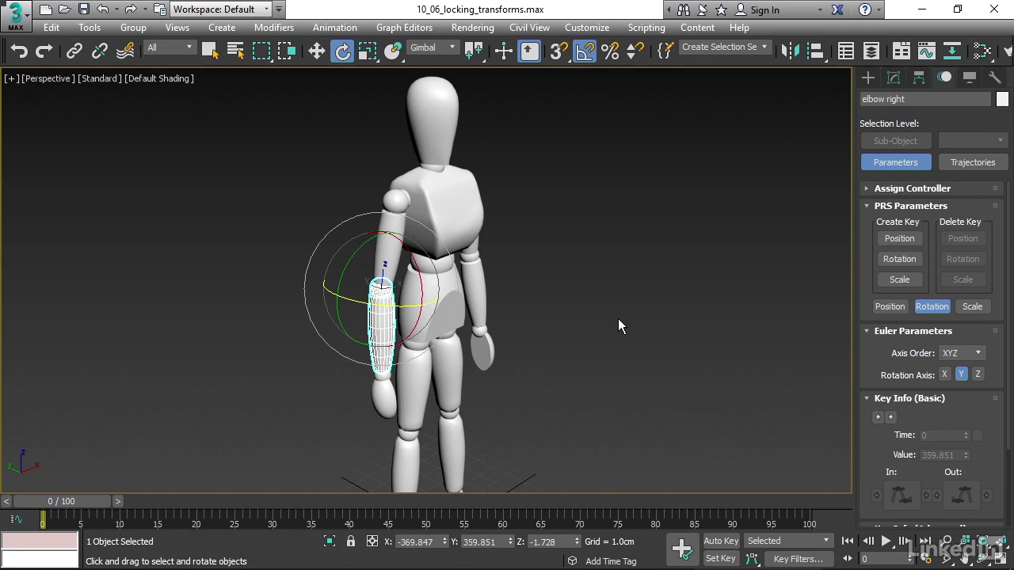
# Show the Link Info hierarchy settings with the transform locks for the right forearm.
pyautogui.click(919, 80)
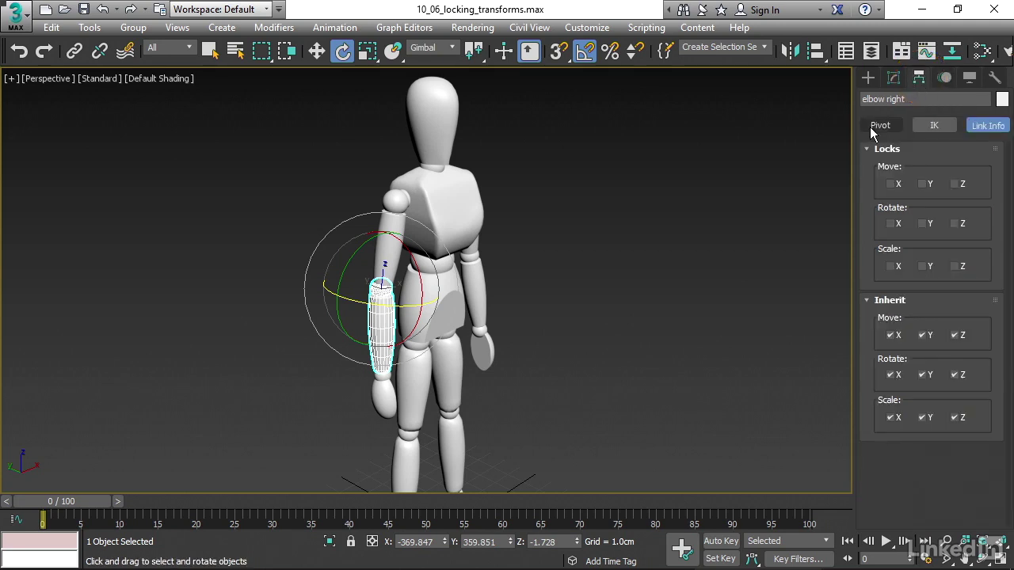
pyautogui.click(878, 126)
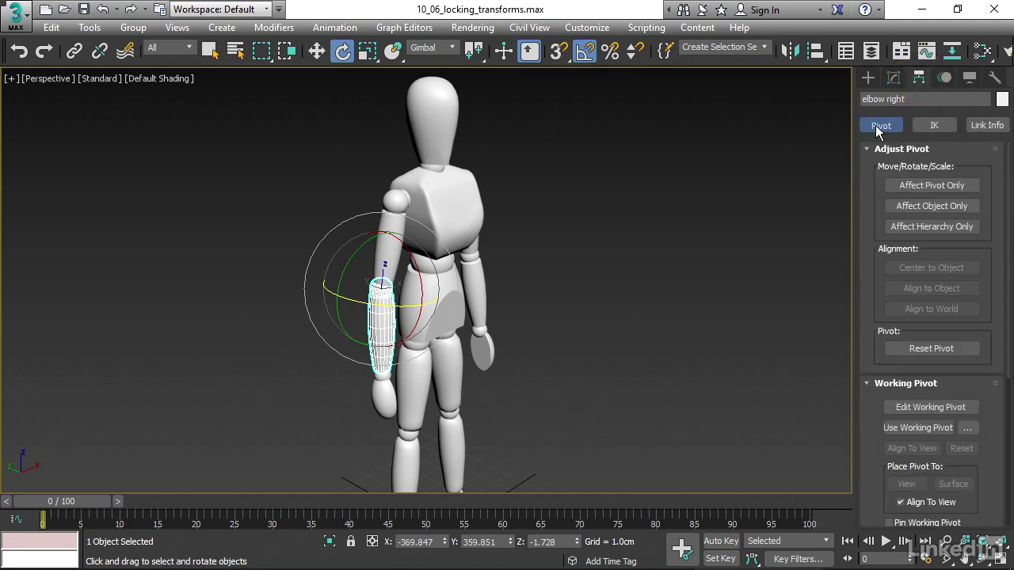
pyautogui.click(991, 126)
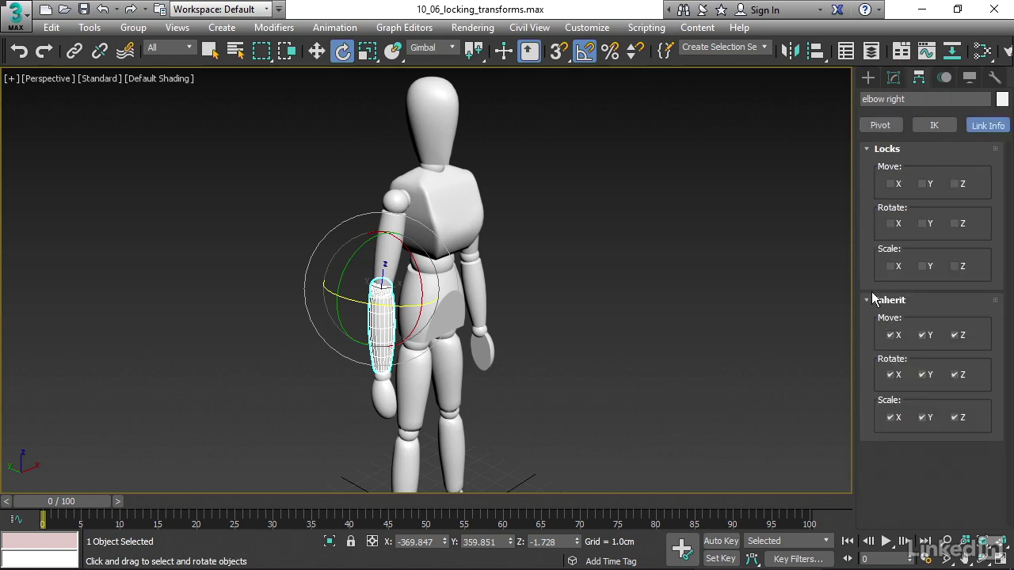
# Try moving the right forearm out of its joint along the X axis and undo the move.
pyautogui.moveTo(706, 254); pyautogui.dragTo(702, 223, button='middle')
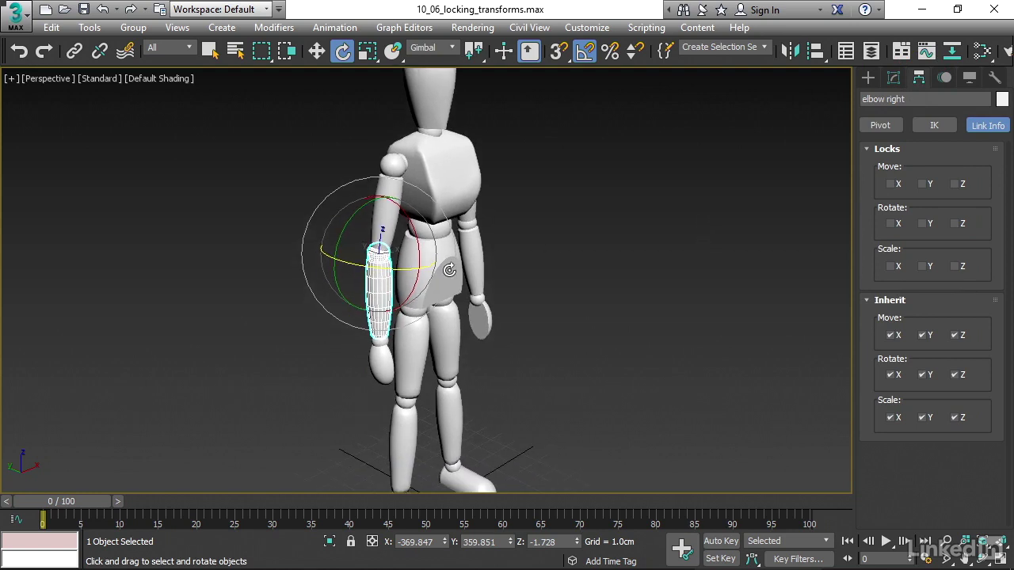
pyautogui.scroll(-3, 682, 247)
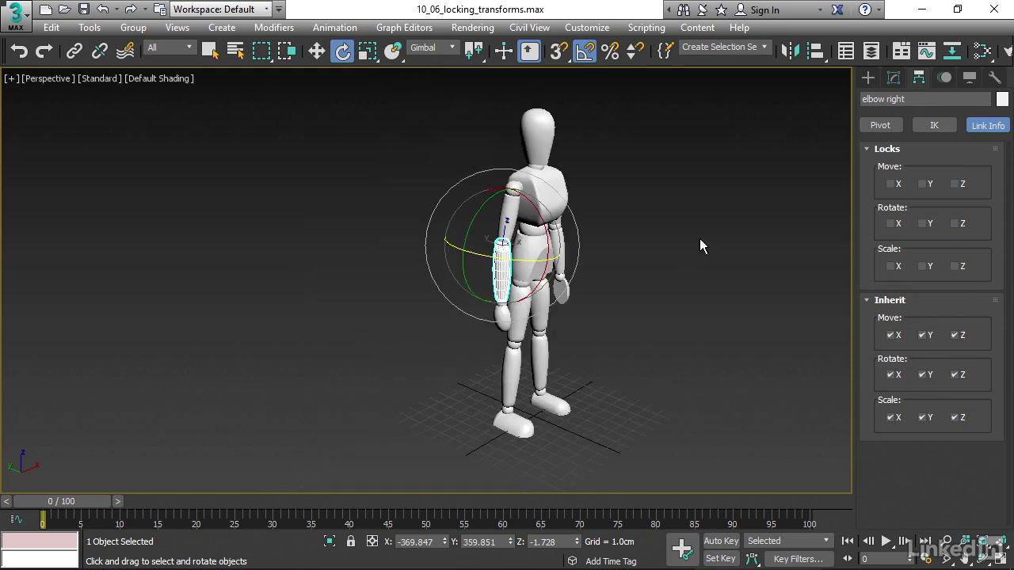
pyautogui.click(317, 51)
pyautogui.moveTo(540, 234); pyautogui.dragTo(500, 237)
pyautogui.hotkey('ctrl', 'z')
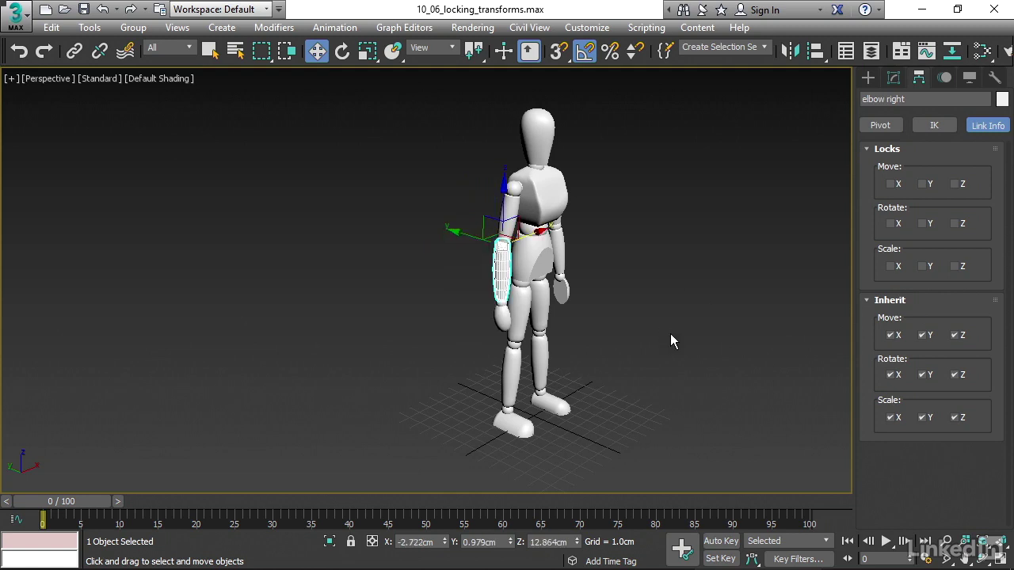
# Select every part of the mannequin except the pelvis.
pyautogui.keyDown('alt'); pyautogui.moveTo(670, 334); pyautogui.dragTo(593, 219, button='middle'); pyautogui.keyUp('alt')
pyautogui.moveTo(459, 99); pyautogui.dragTo(657, 466)
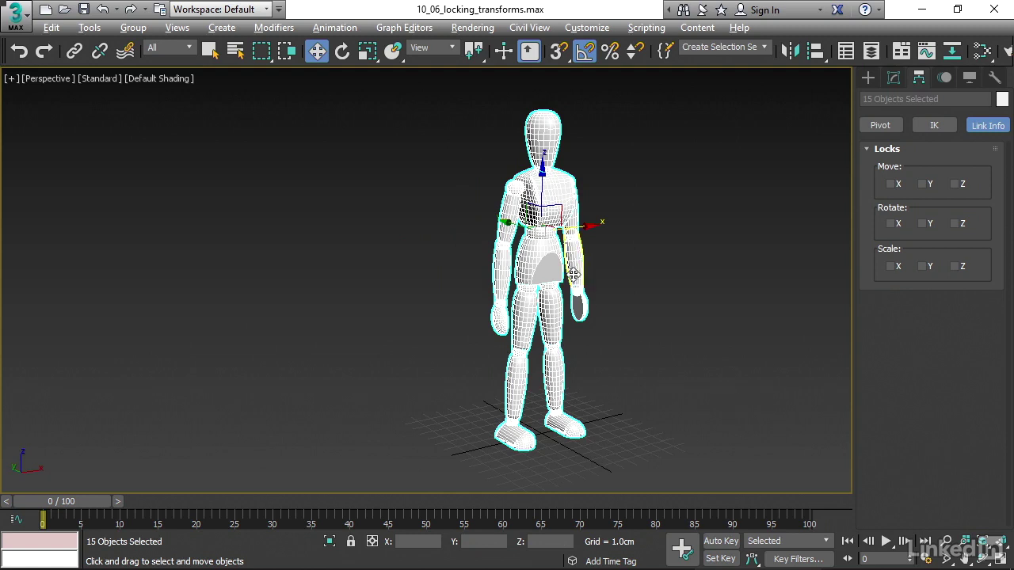
pyautogui.keyDown('alt'); pyautogui.click(538, 260); pyautogui.keyUp('alt')
pyautogui.moveTo(538, 260); pyautogui.dragTo(629, 282, button='middle')
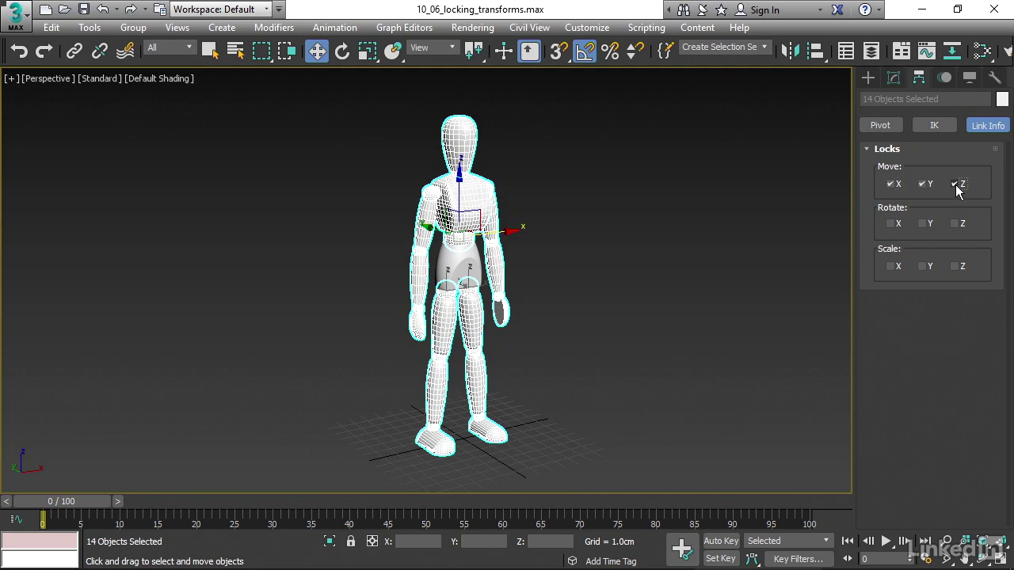
# Lock Move and Scale on X, Y and Z for the selected body parts and clear the selection.
pyautogui.click(890, 267)
pyautogui.click(922, 266)
pyautogui.click(955, 267)
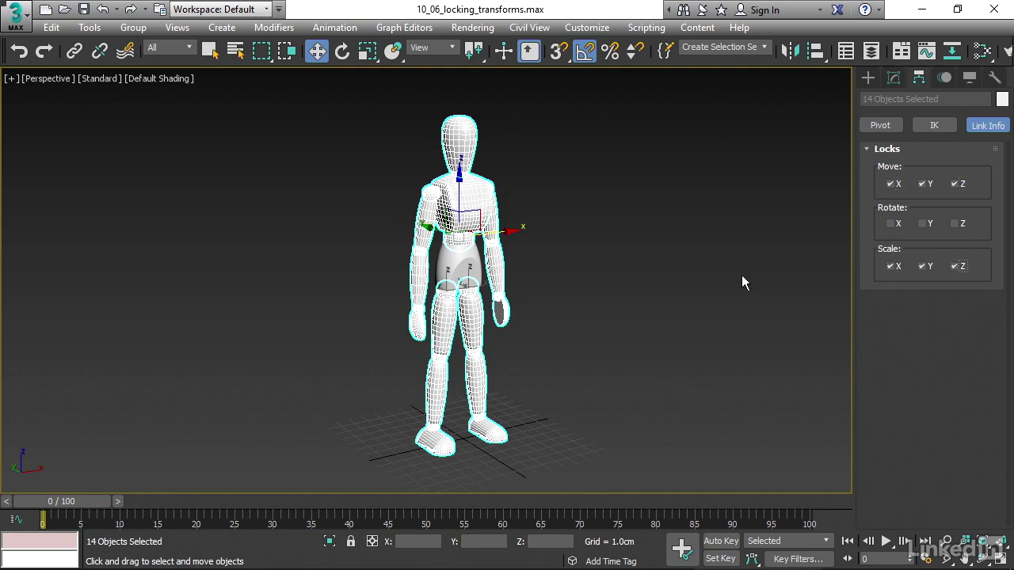
pyautogui.click(672, 263)
# Test the movement lock by trying to move the right forearm along the X axis.
pyautogui.click(419, 274)
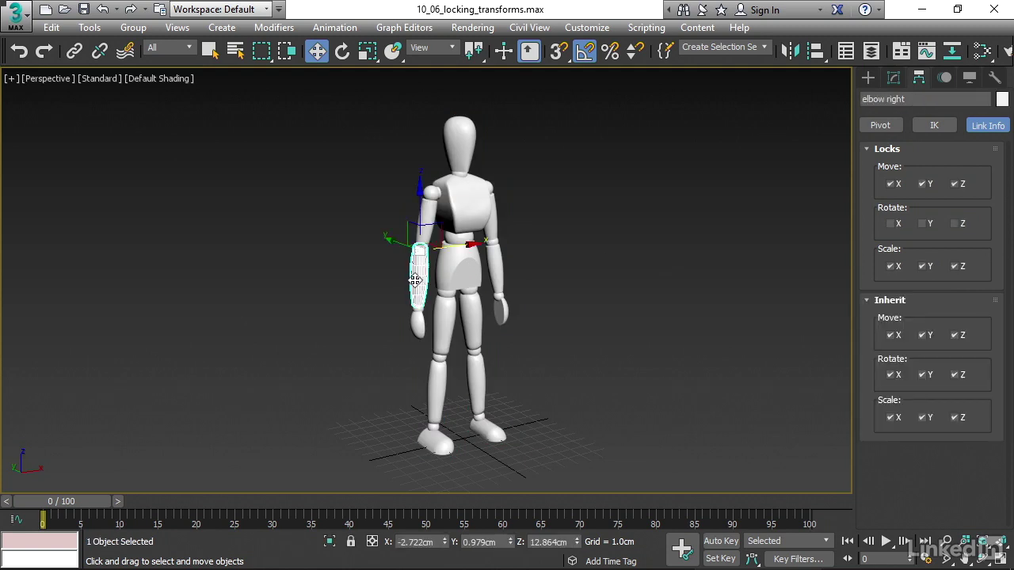
pyautogui.moveTo(469, 244); pyautogui.dragTo(484, 213)
pyautogui.keyDown('alt'); pyautogui.moveTo(613, 270); pyautogui.dragTo(618, 289, button='middle'); pyautogui.keyUp('alt')
pyautogui.moveTo(583, 233)
pyautogui.mouseDown(button='middle')
pyautogui.moveTo(588, 283)
pyautogui.moveTo(587, 224)
pyautogui.mouseUp(button='middle')
pyautogui.scroll(3, 589, 283)
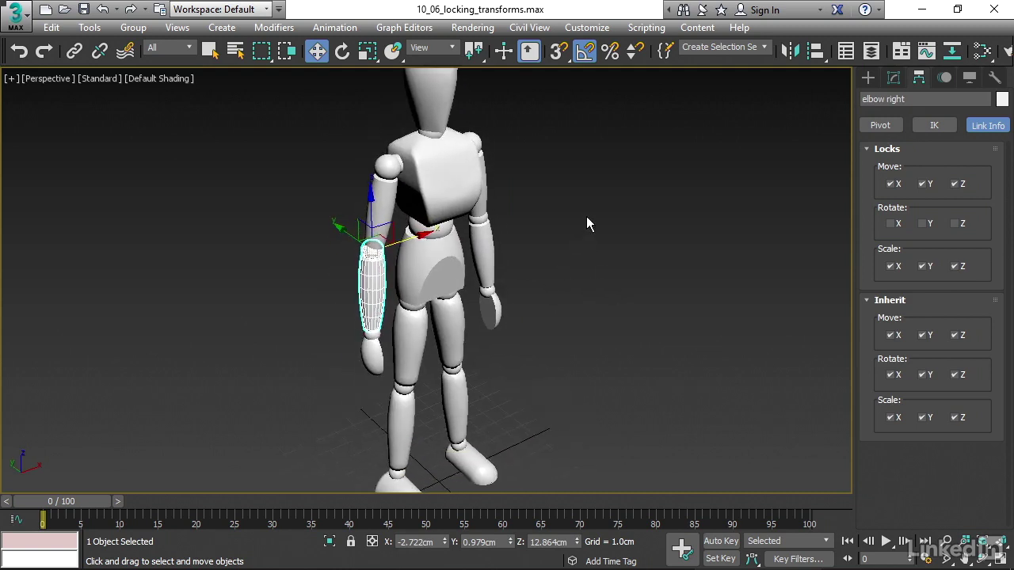
# Set the Move tool's reference coordinate system to Local and inspect the right forearm's gizmo.
pyautogui.click(446, 49)
pyautogui.click(433, 103)
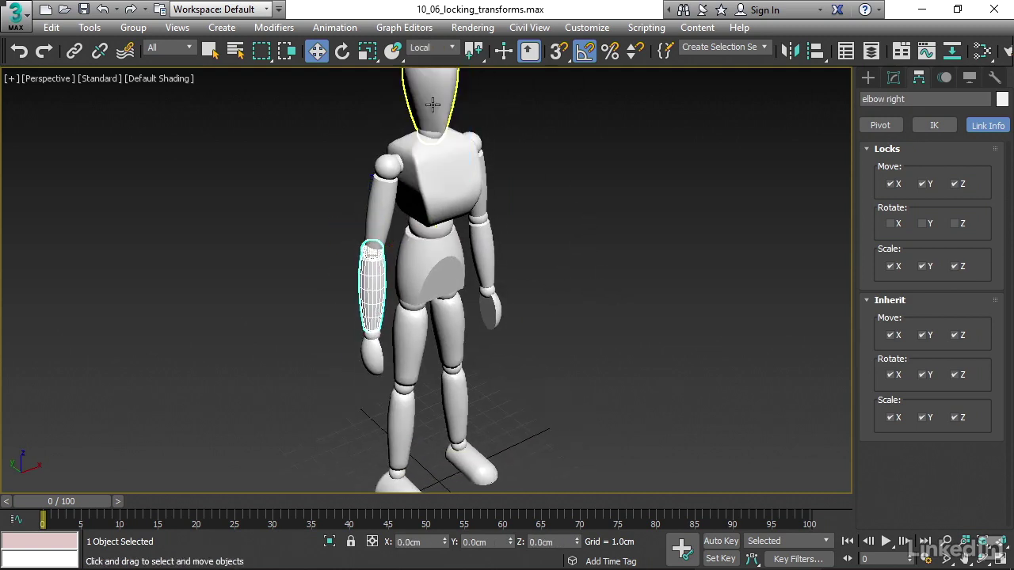
pyautogui.moveTo(519, 215)
pyautogui.keyDown('alt'); pyautogui.mouseDown(button='middle')
pyautogui.moveTo(413, 187)
pyautogui.moveTo(357, 191)
pyautogui.moveTo(503, 188)
pyautogui.moveTo(531, 200)
pyautogui.mouseUp(button='middle'); pyautogui.keyUp('alt')
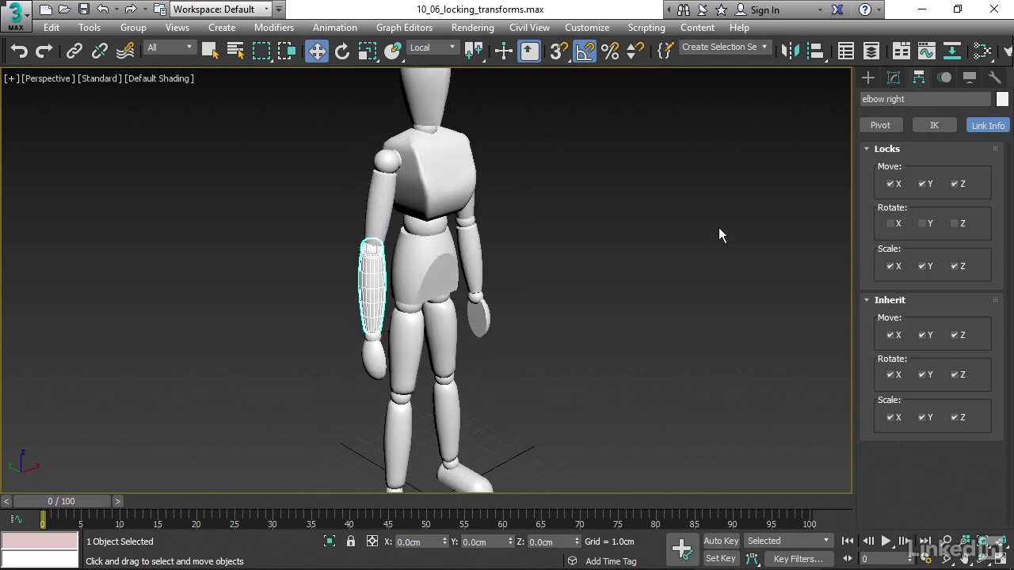
pyautogui.keyDown('alt'); pyautogui.moveTo(727, 231); pyautogui.dragTo(709, 232, button='middle'); pyautogui.keyUp('alt')
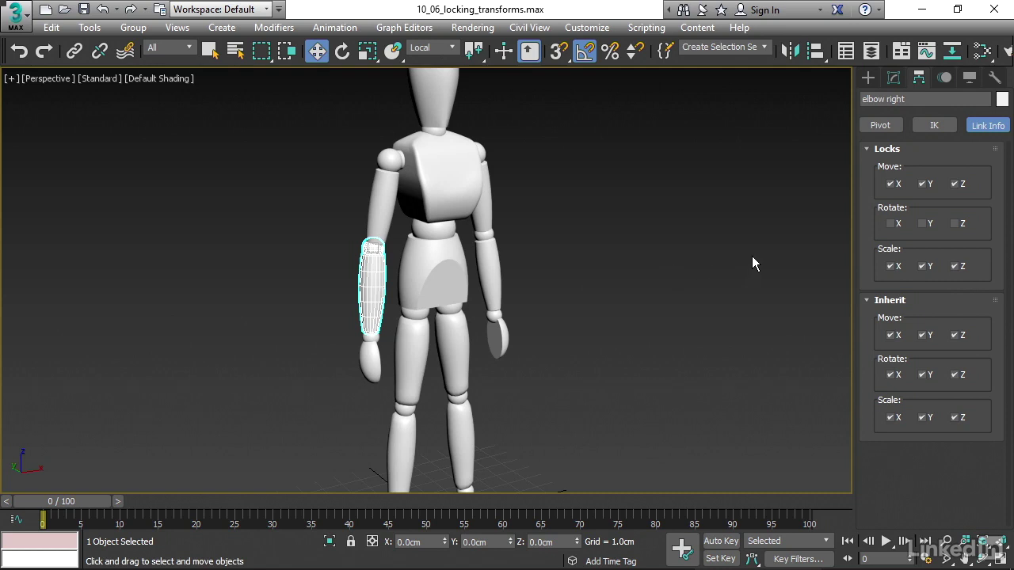
# Release the right forearm's Move X lock, inspect its gizmo, and lock that axis again.
pyautogui.click(892, 186)
pyautogui.keyDown('alt'); pyautogui.moveTo(410, 346); pyautogui.dragTo(351, 339, button='middle'); pyautogui.keyUp('alt')
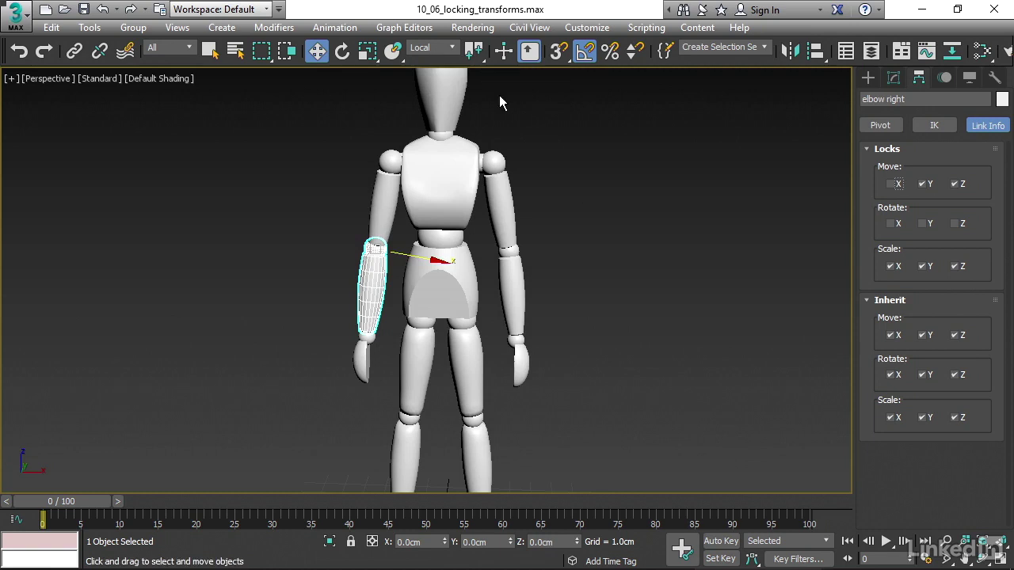
pyautogui.click(890, 184)
pyautogui.keyDown('alt'); pyautogui.moveTo(616, 232); pyautogui.dragTo(654, 242, button='middle'); pyautogui.keyUp('alt')
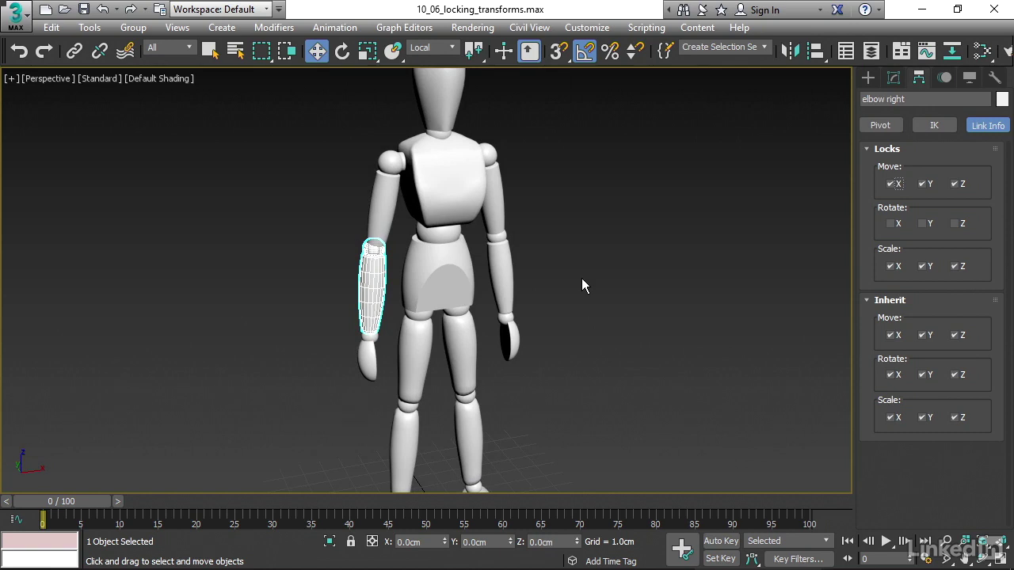
# Lock Rotate on Y and Z for both forearms, leaving X free, and clear the selection.
pyautogui.keyDown('ctrl'); pyautogui.click(507, 274); pyautogui.keyUp('ctrl')
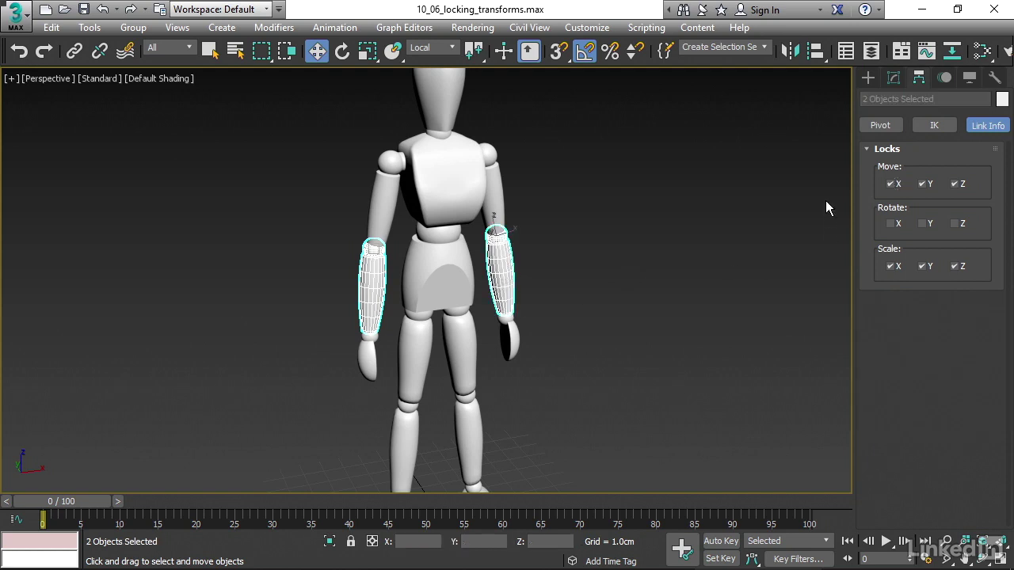
pyautogui.click(955, 224)
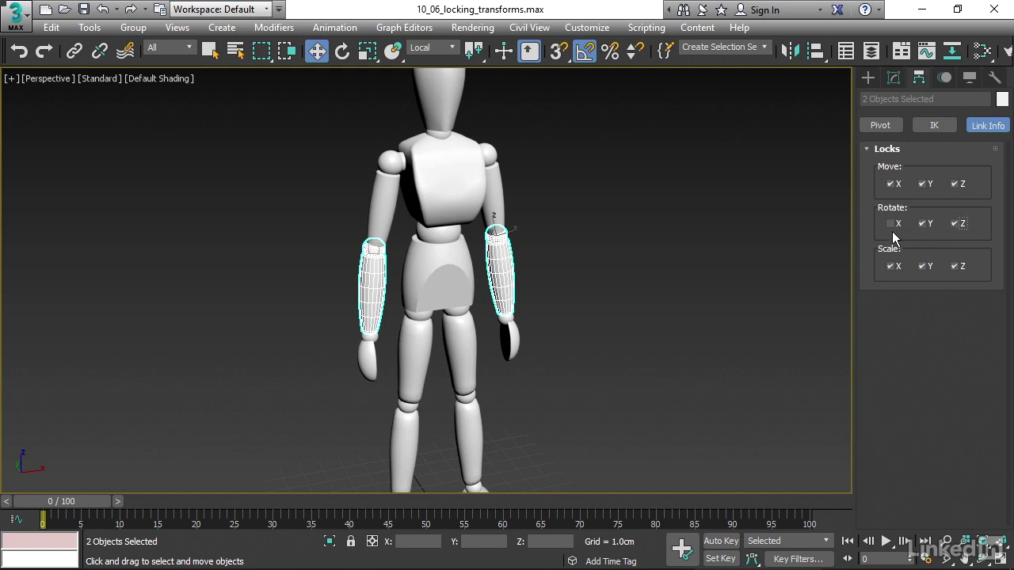
pyautogui.click(697, 249)
# Activate Rotate on the right forearm and set its reference coordinate system to Local to inspect the rotation gizmo.
pyautogui.click(374, 276)
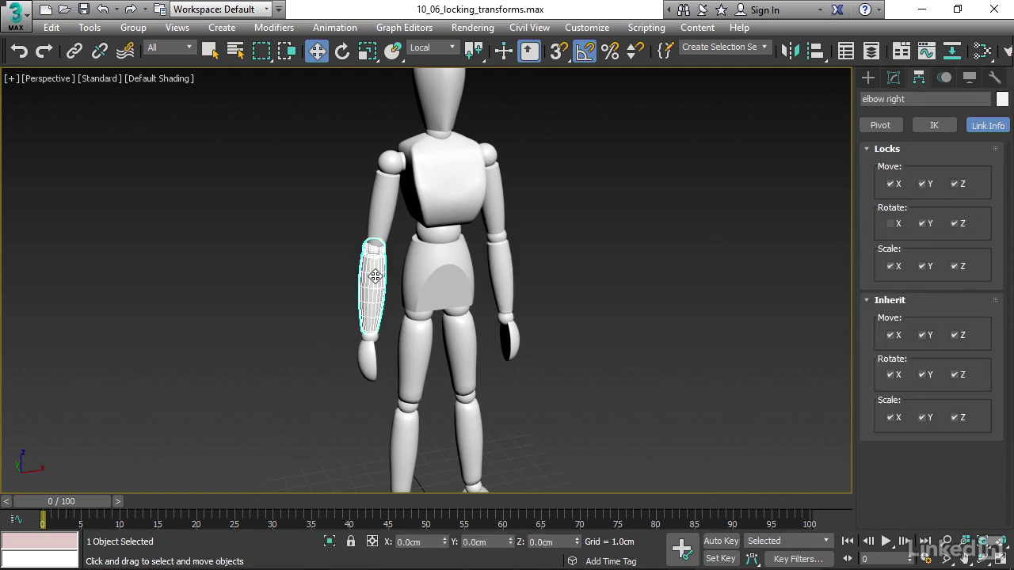
pyautogui.click(342, 53)
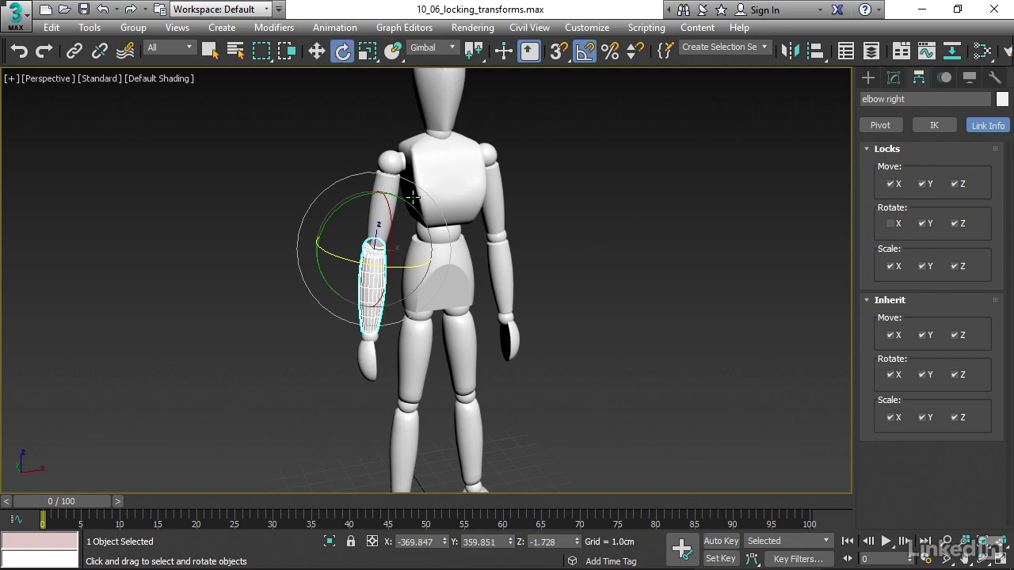
pyautogui.keyDown('alt'); pyautogui.moveTo(582, 317); pyautogui.dragTo(622, 323, button='middle'); pyautogui.keyUp('alt')
pyautogui.click(428, 50)
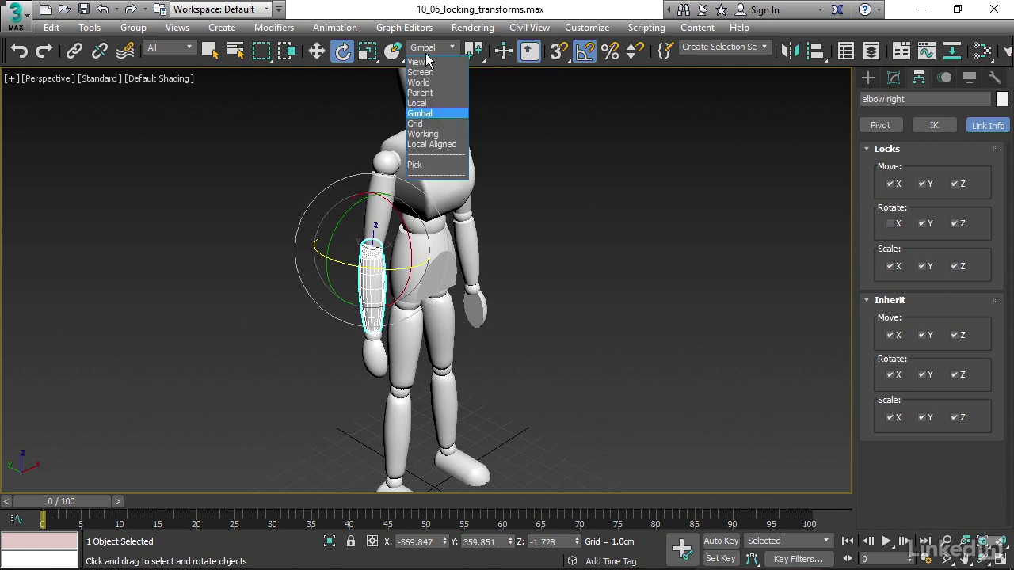
pyautogui.click(427, 105)
pyautogui.keyDown('alt'); pyautogui.moveTo(649, 232); pyautogui.dragTo(608, 224, button='middle'); pyautogui.keyUp('alt')
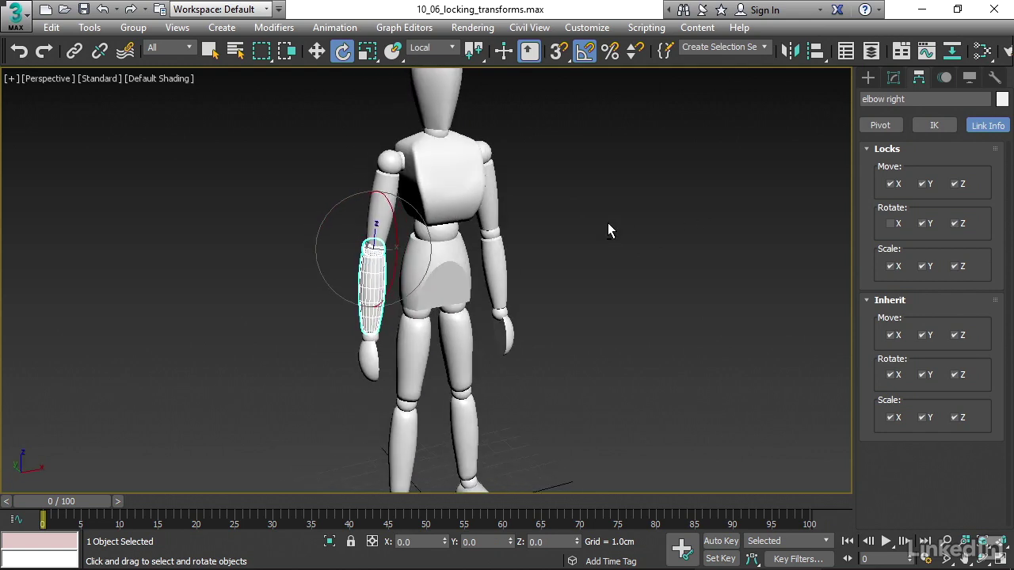
# Set the Rotate reference coordinate system to Gimbal, try rotating the right forearm 35 degrees about Y, and undo the rotation.
pyautogui.click(437, 46)
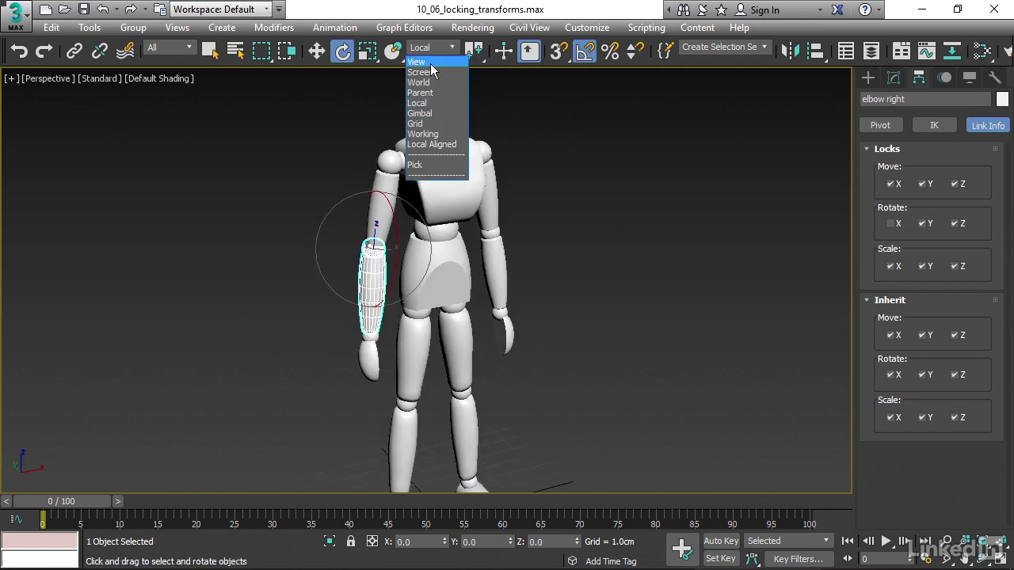
pyautogui.click(419, 114)
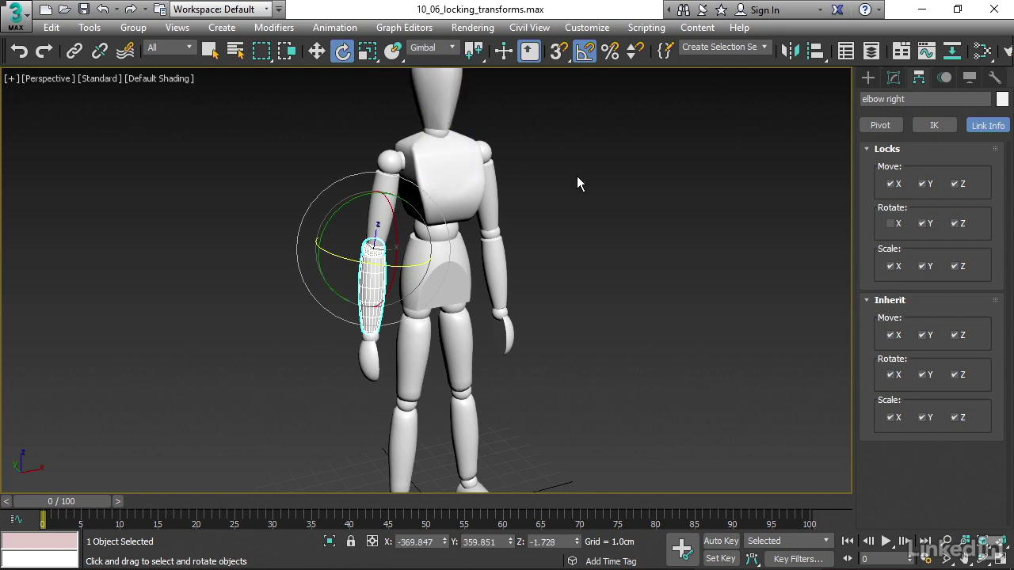
pyautogui.keyDown('alt'); pyautogui.moveTo(568, 176); pyautogui.dragTo(369, 206, button='middle'); pyautogui.keyUp('alt')
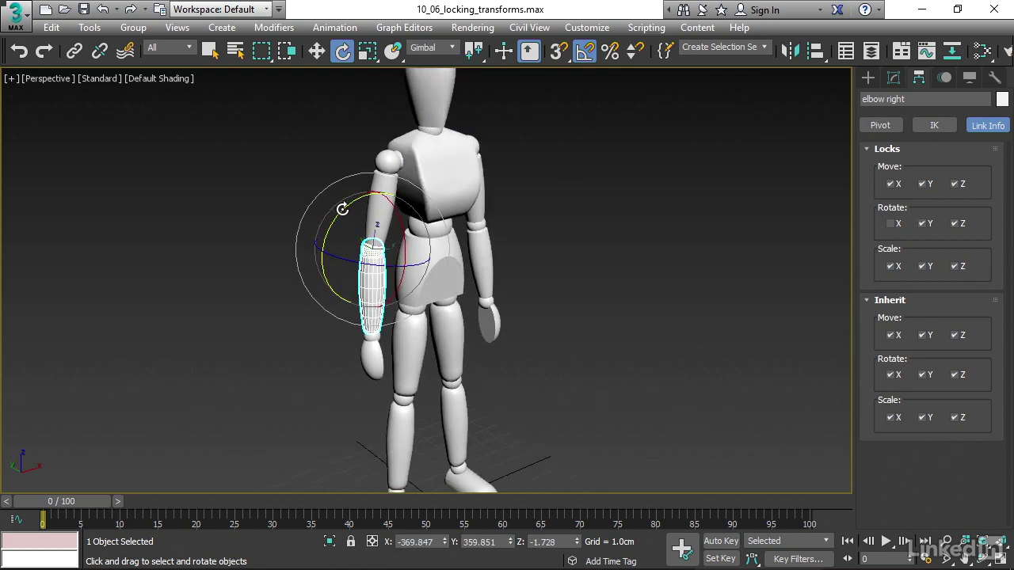
pyautogui.moveTo(345, 205); pyautogui.dragTo(348, 164)
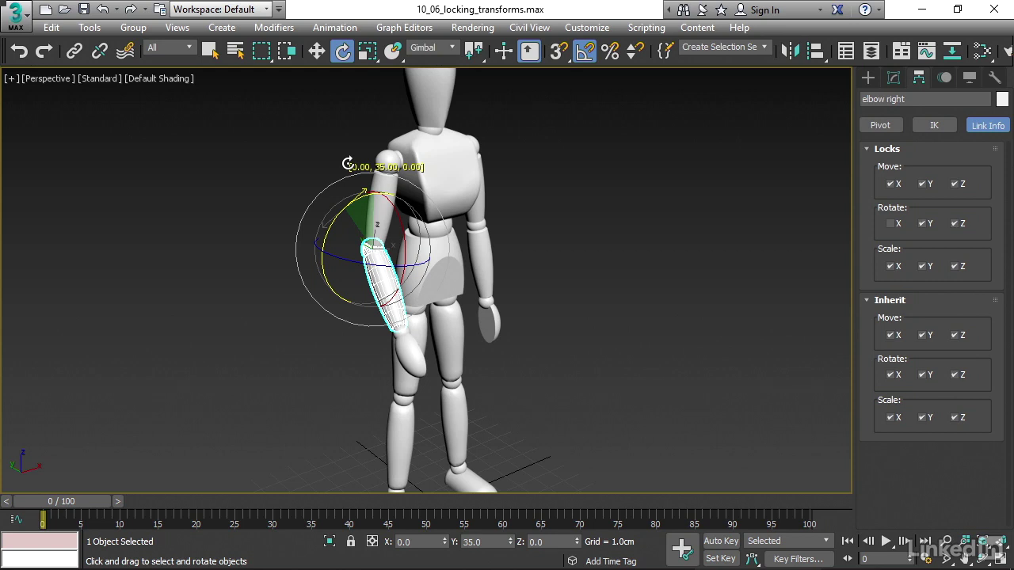
pyautogui.moveTo(347, 164); pyautogui.dragTo(348, 164)
pyautogui.hotkey('ctrl', 'z')
# Lock Rotate on Y and Z for both lower legs, leaving X free, and clear the selection.
pyautogui.moveTo(627, 304); pyautogui.dragTo(624, 218, button='middle')
pyautogui.click(393, 342)
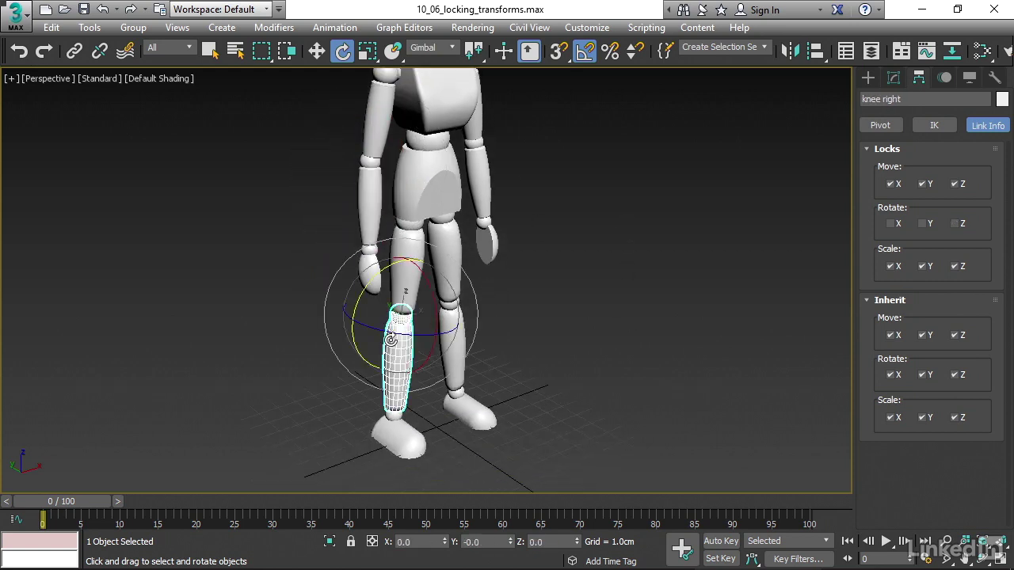
pyautogui.keyDown('alt'); pyautogui.moveTo(594, 342); pyautogui.dragTo(478, 379, button='middle'); pyautogui.keyUp('alt')
pyautogui.keyDown('ctrl'); pyautogui.click(467, 378); pyautogui.keyUp('ctrl')
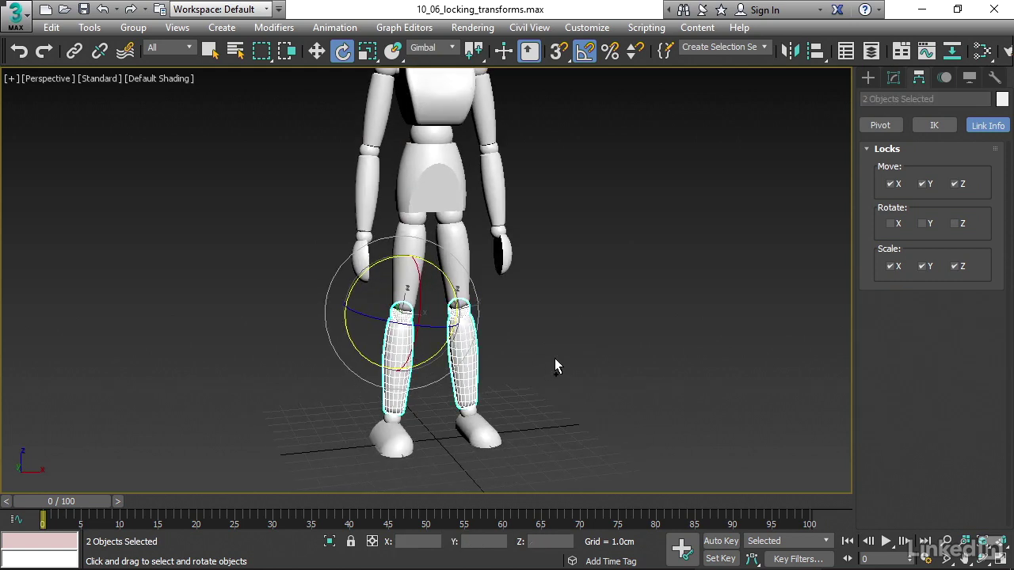
pyautogui.click(924, 224)
pyautogui.click(956, 225)
pyautogui.click(560, 315)
pyautogui.moveTo(560, 315); pyautogui.dragTo(551, 349, button='middle')
pyautogui.scroll(-3, 589, 366)
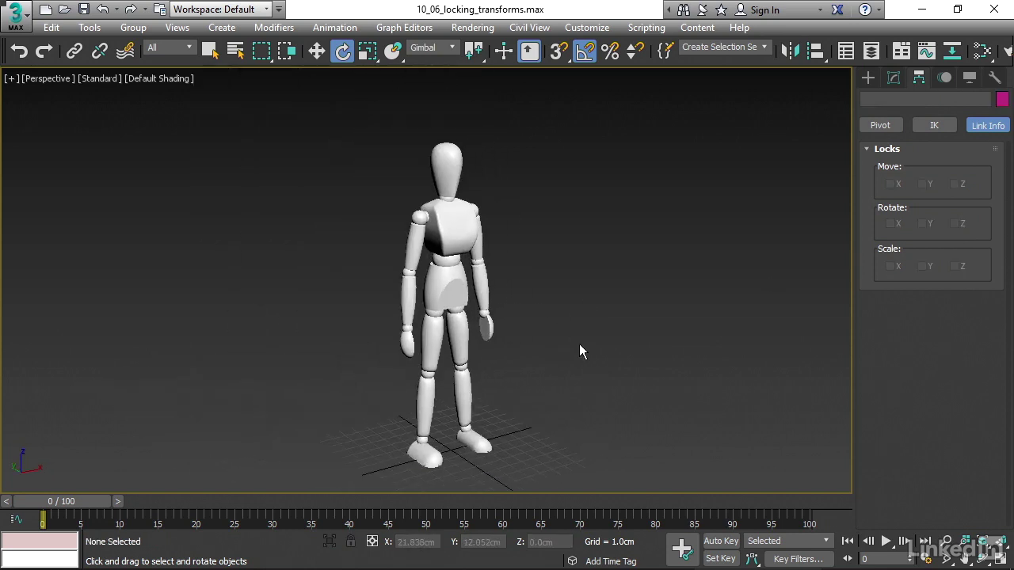